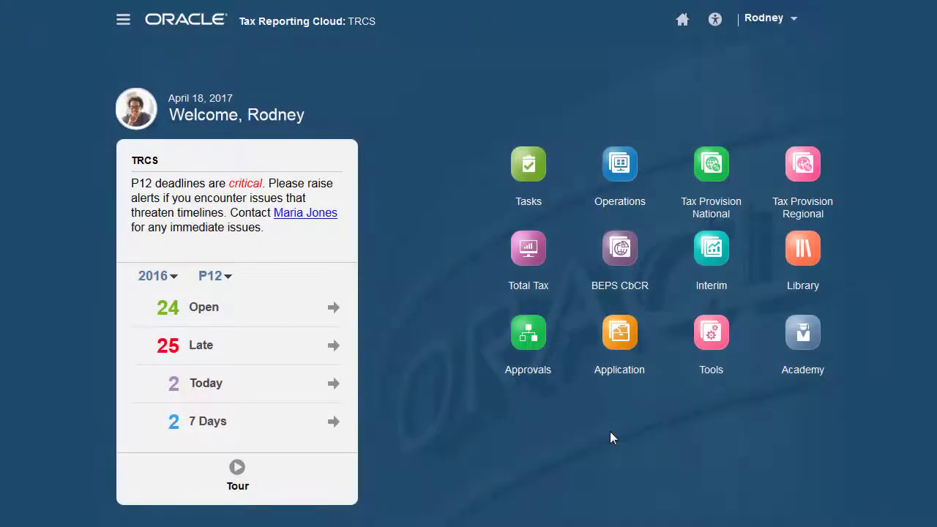
# Open the CbCR Table 1 Details entry grid from BEPS CbCR.
pyautogui.click(612, 252)
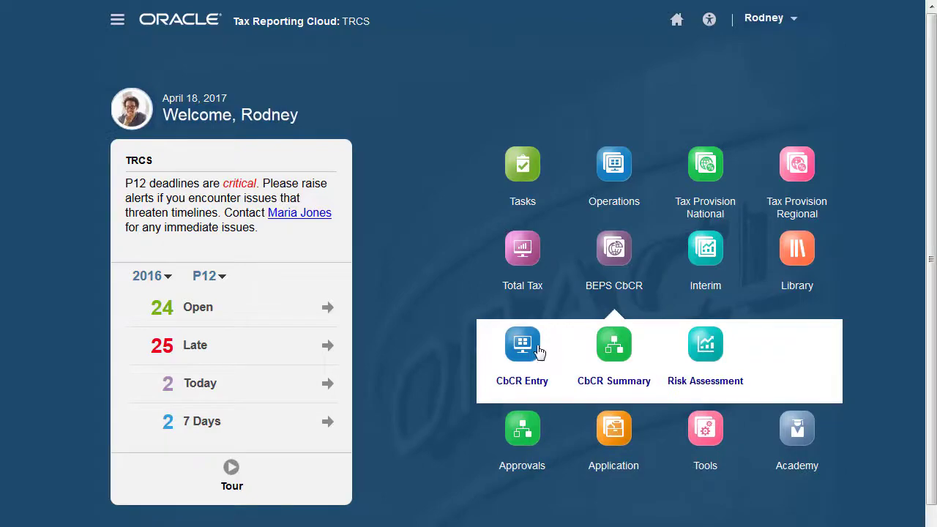
pyautogui.click(538, 350)
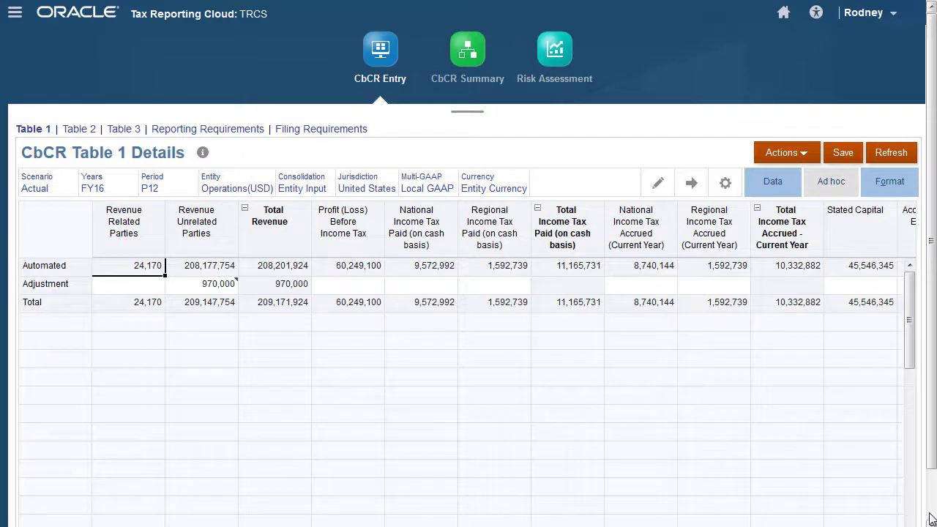
pyautogui.scroll(-2, 932, 517)
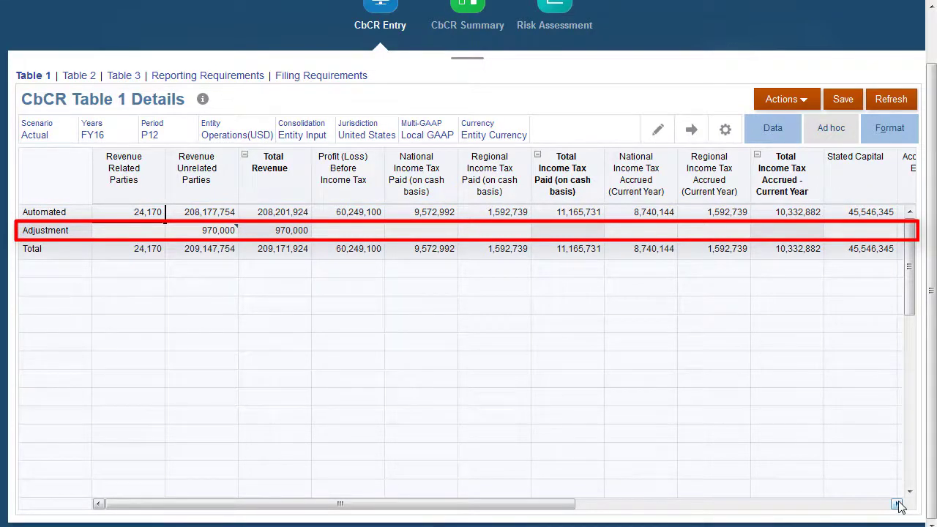
# Enter a 1,000 Number of Employees adjustment for Operations(USD) and save it.
pyautogui.click(896, 503)
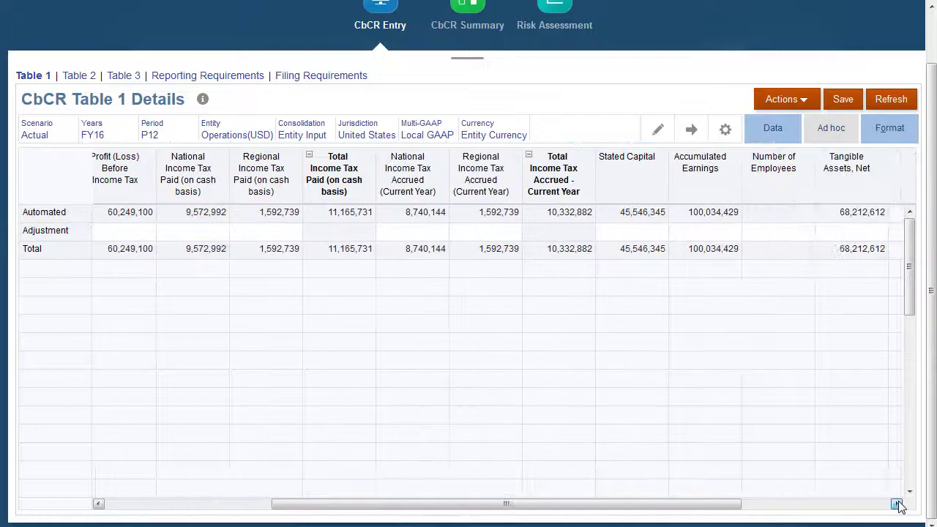
pyautogui.write('1000')
pyautogui.press('Return')
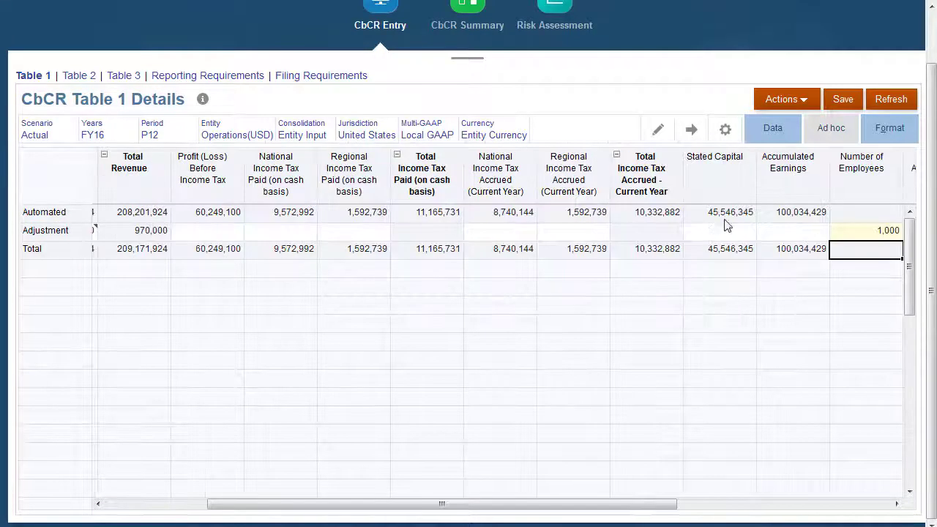
pyautogui.click(834, 101)
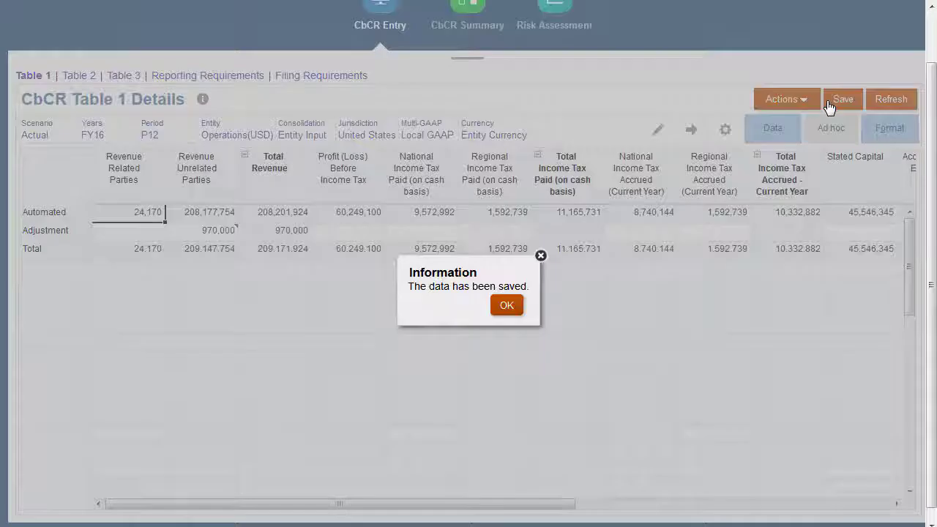
pyautogui.click(514, 310)
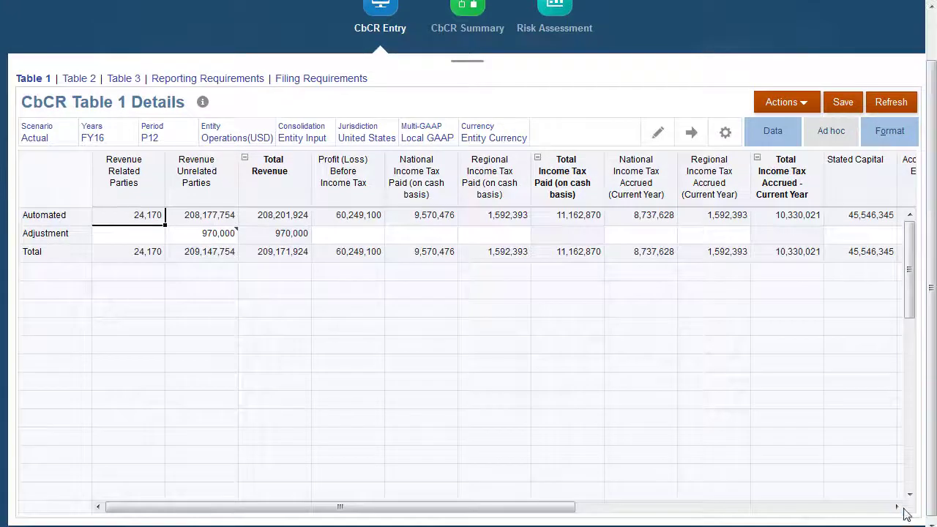
pyautogui.click(896, 507)
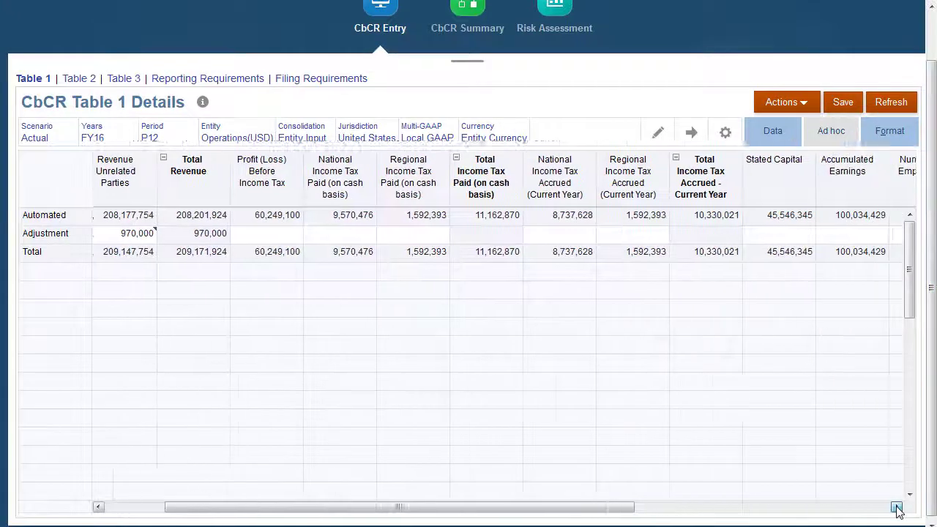
pyautogui.click(897, 507)
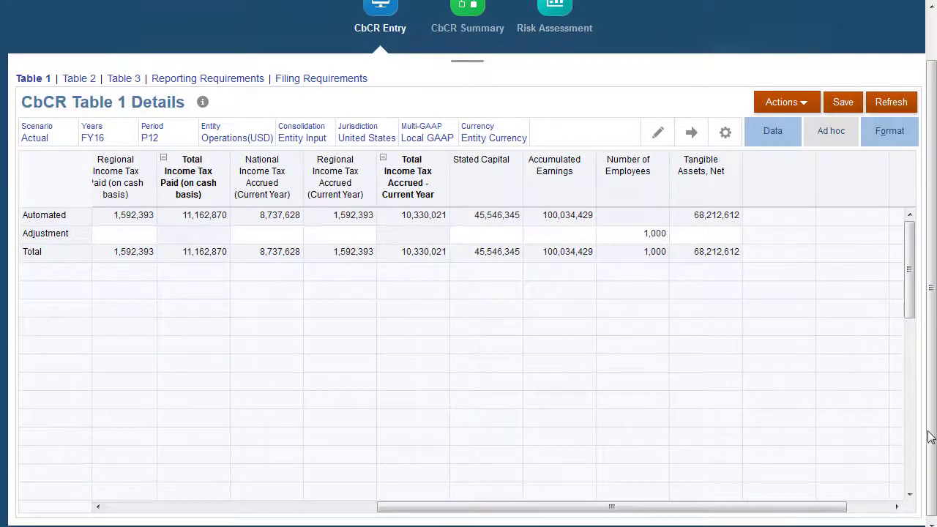
pyautogui.moveTo(931, 437); pyautogui.dragTo(933, 373)
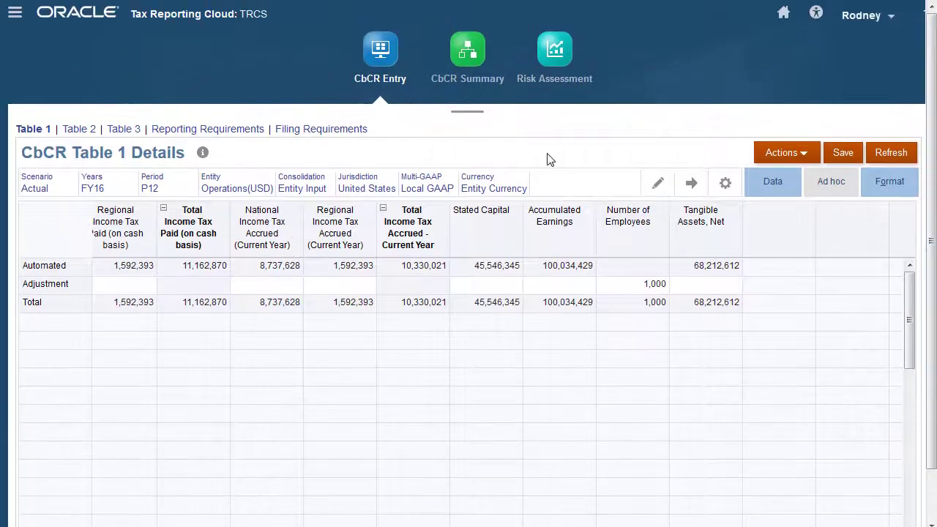
# Check the all-entity CbCR Table 1 summary, then show the Risk Assessment Employee Ratio charts.
pyautogui.click(469, 65)
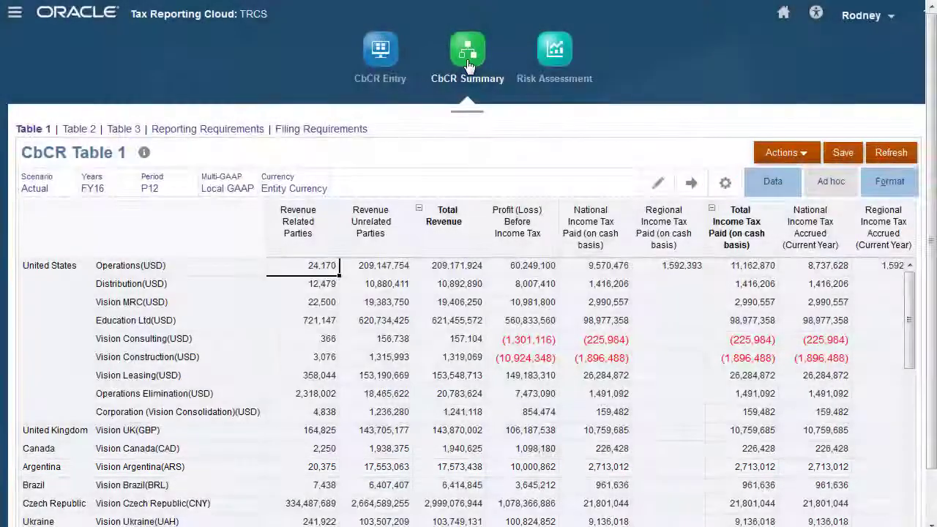
pyautogui.click(562, 66)
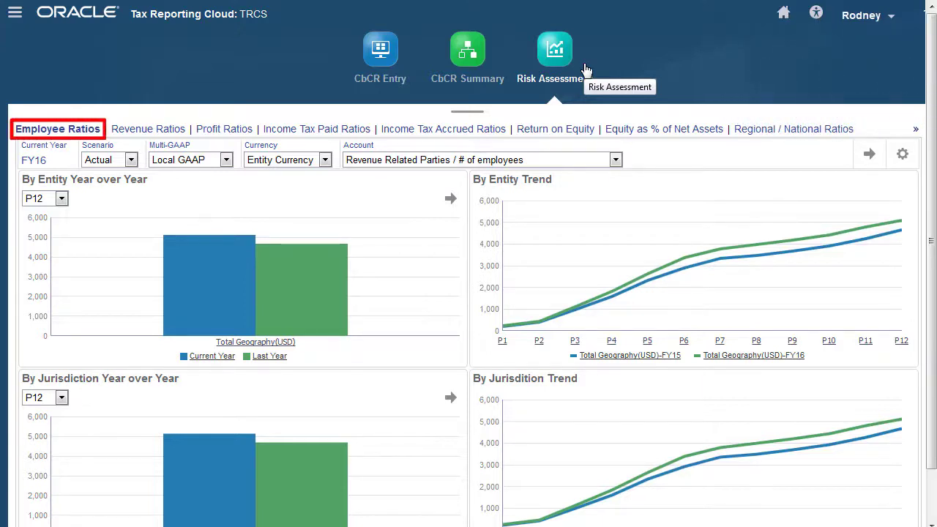
# View the Revenue, Profit, Income Tax Paid and Return on Equity ratio charts in turn.
pyautogui.click(176, 136)
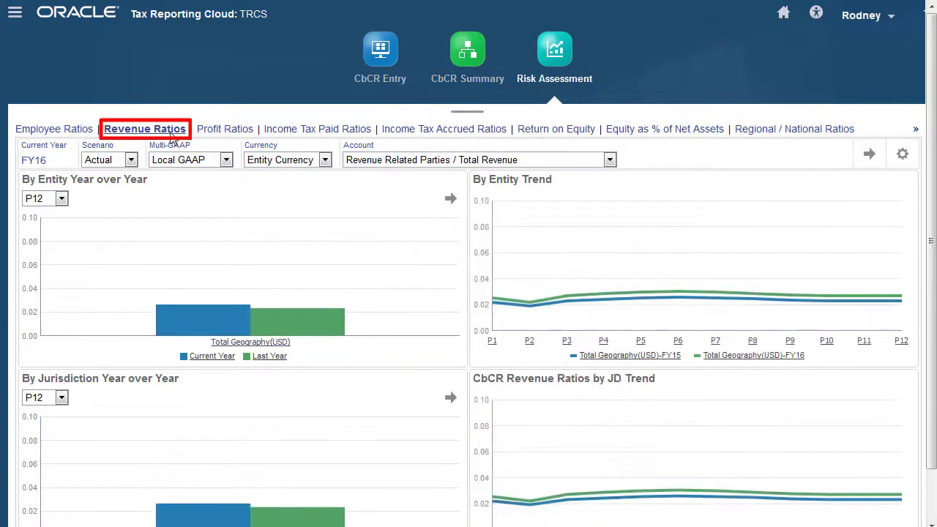
pyautogui.click(214, 133)
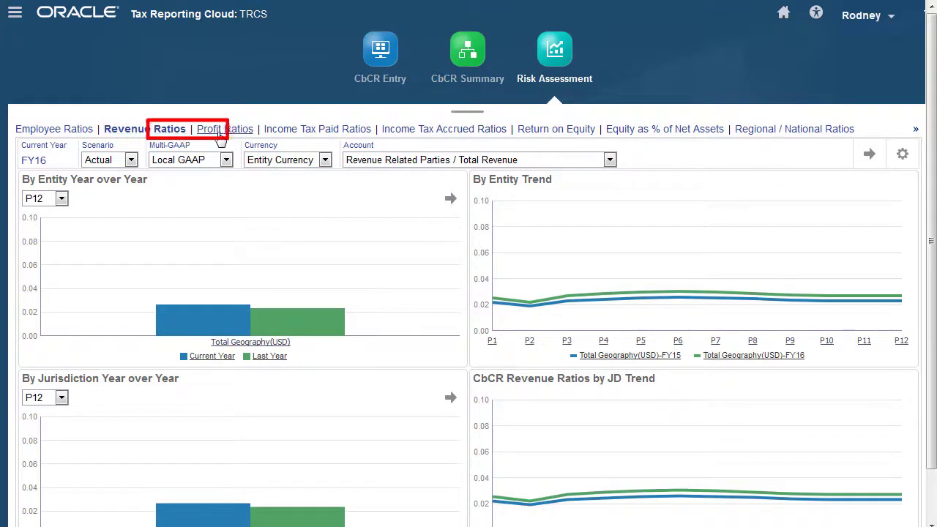
pyautogui.click(293, 134)
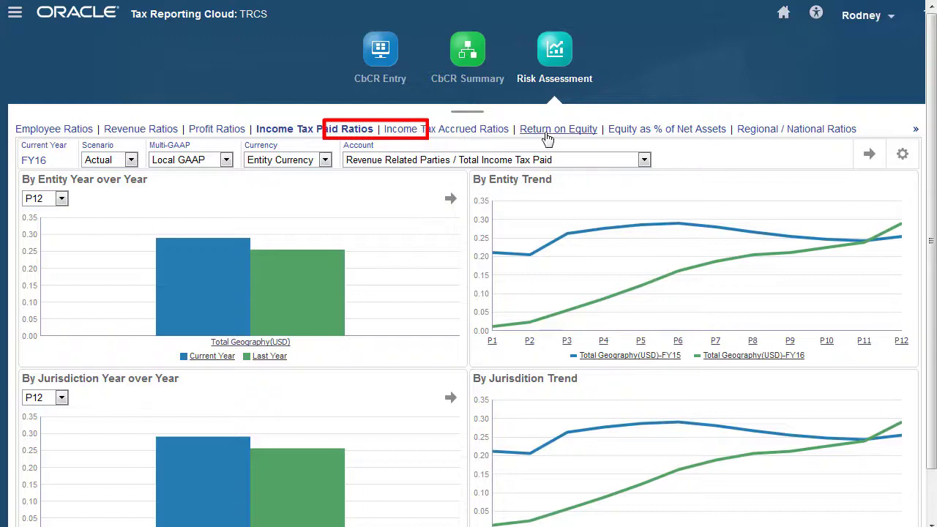
pyautogui.click(548, 137)
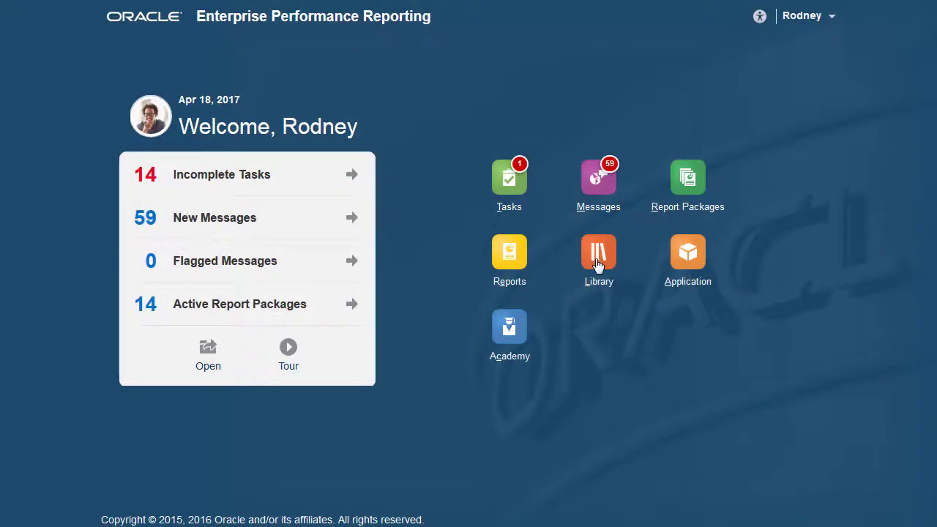
# Open the Country by Country Report package from the Tax2 library folder.
pyautogui.click(598, 258)
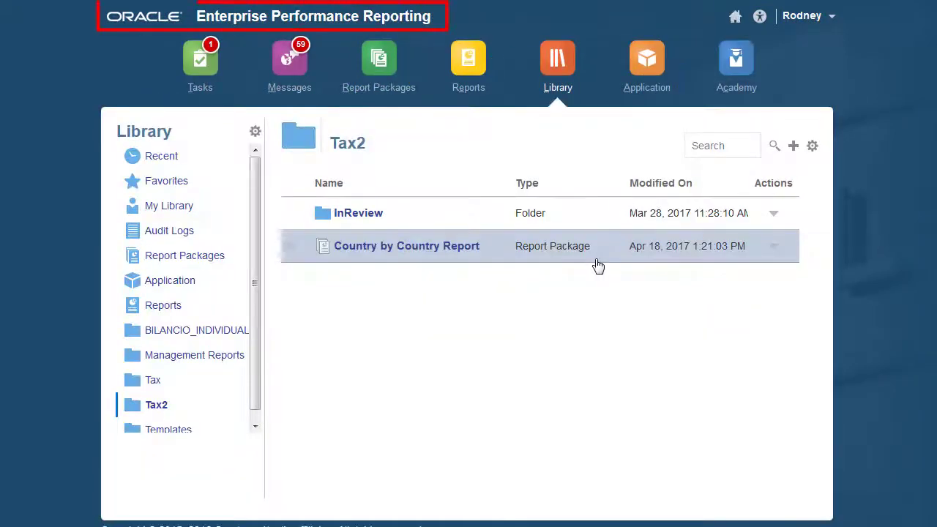
pyautogui.click(420, 249)
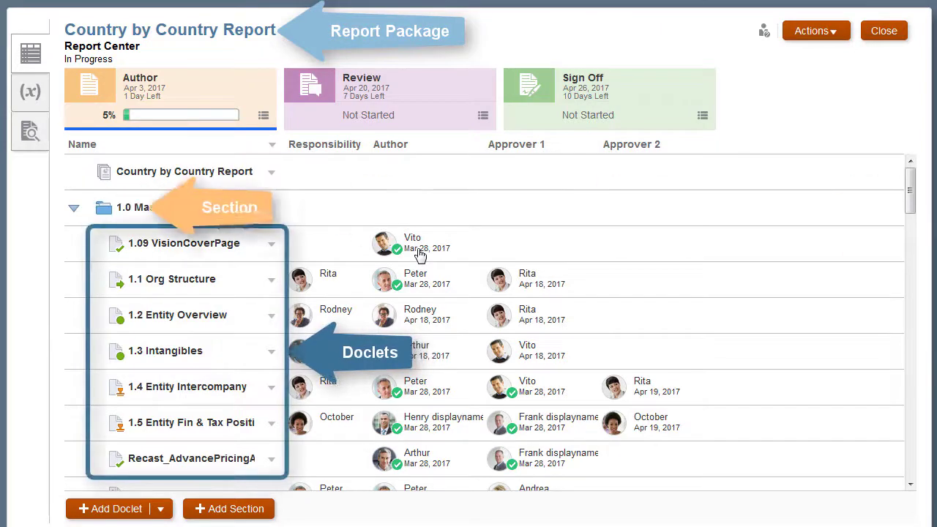
# Preview the assembled Country by Country Report, scroll through it, then return to the doclets.
pyautogui.click(38, 148)
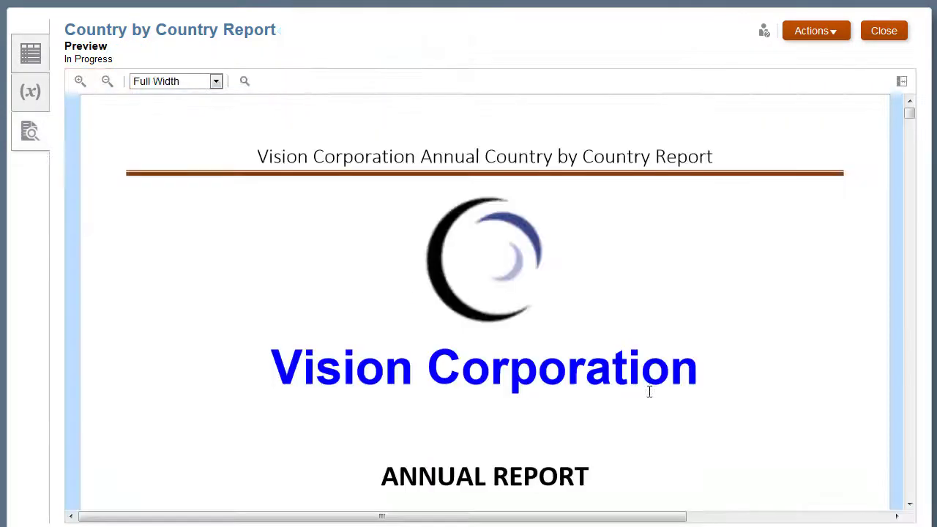
pyautogui.click(909, 503)
pyautogui.click(909, 504)
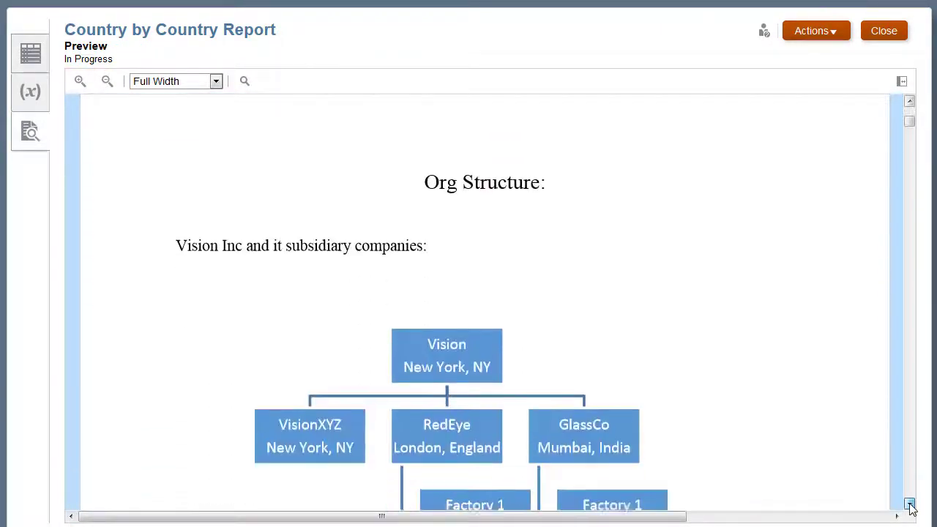
pyautogui.click(909, 504)
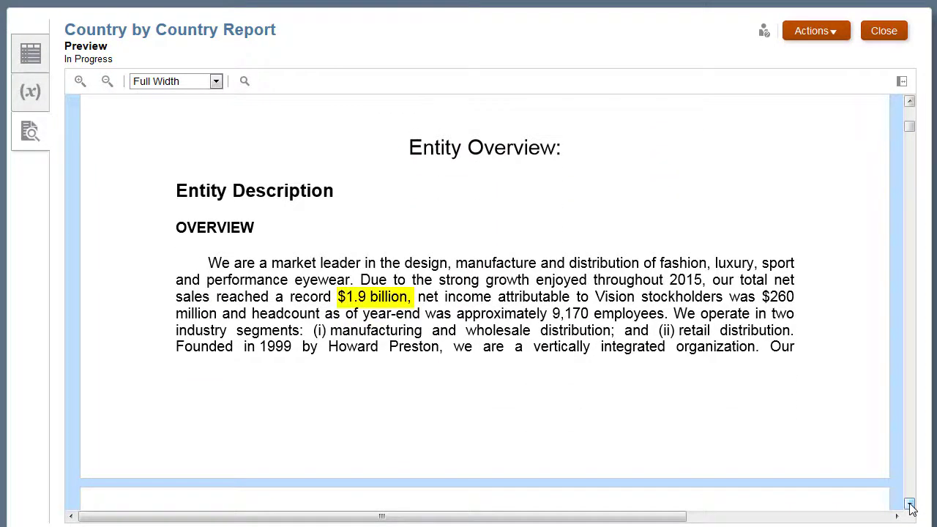
pyautogui.click(29, 64)
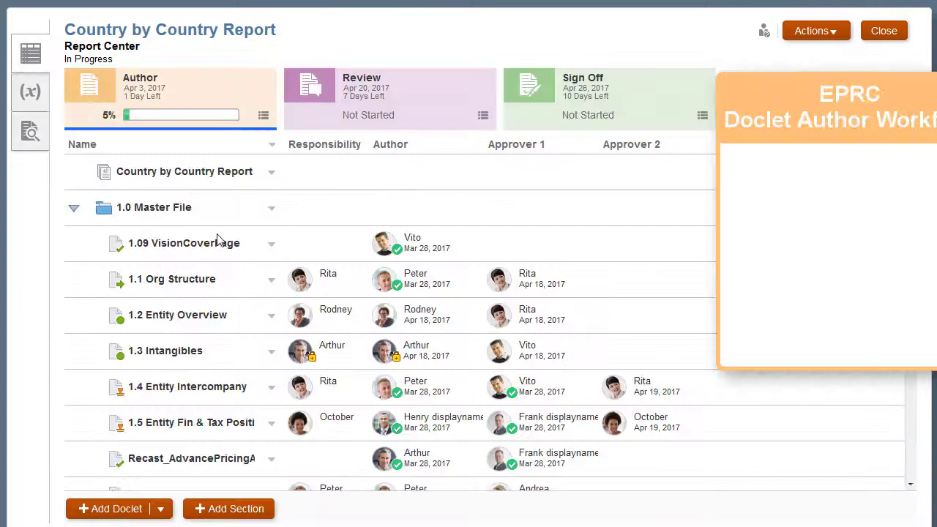
# Check out the 1.2 Entity Overview doclet and download it into Word.
pyautogui.click(271, 315)
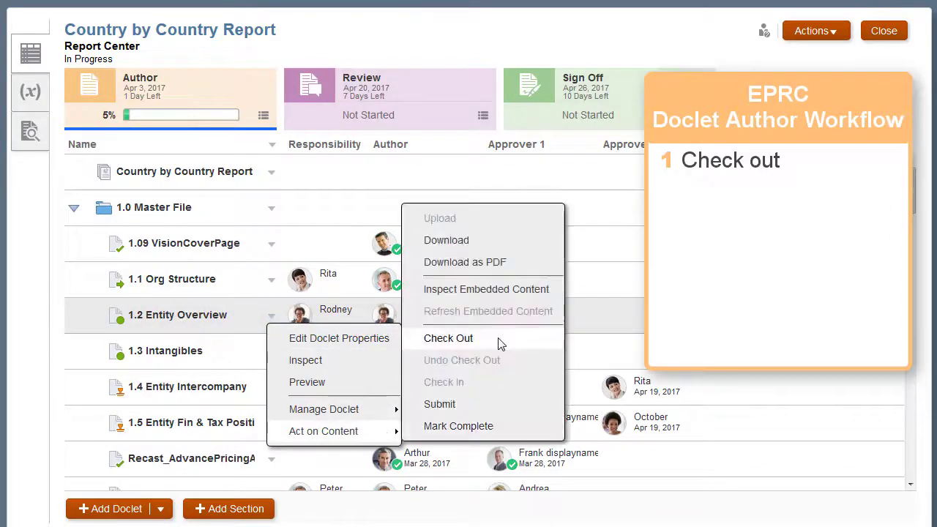
pyautogui.click(500, 338)
pyautogui.click(271, 316)
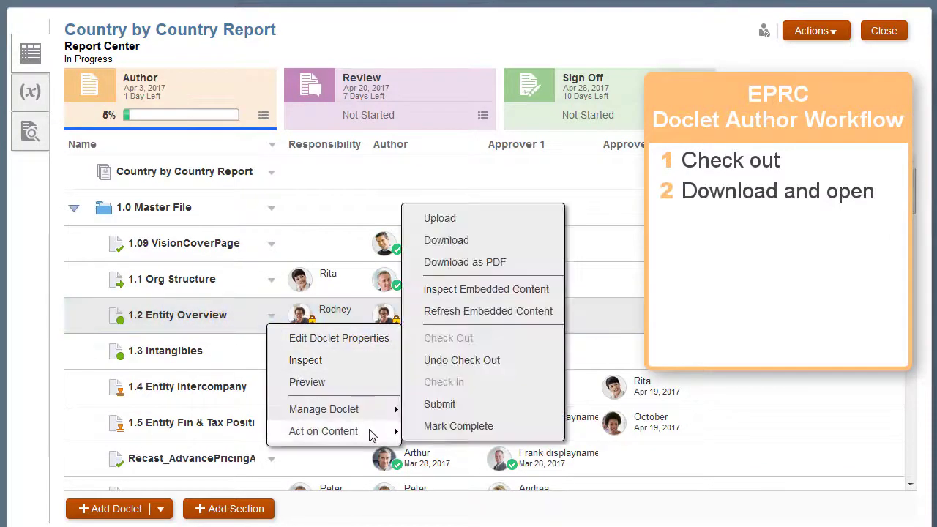
pyautogui.click(454, 238)
pyautogui.click(404, 268)
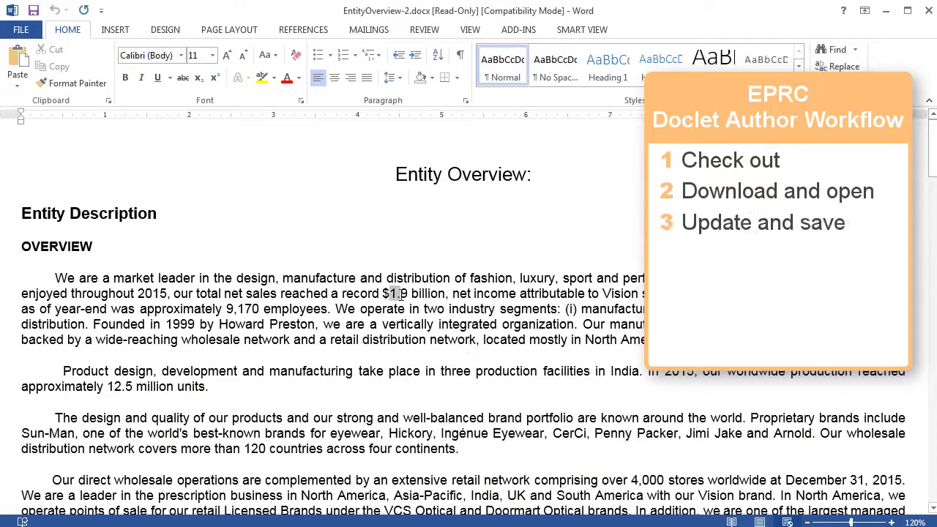
# Change net sales from $1.9 to $2.1 billion and save as EntityOverview.docx in Temp.
pyautogui.write('2.1')
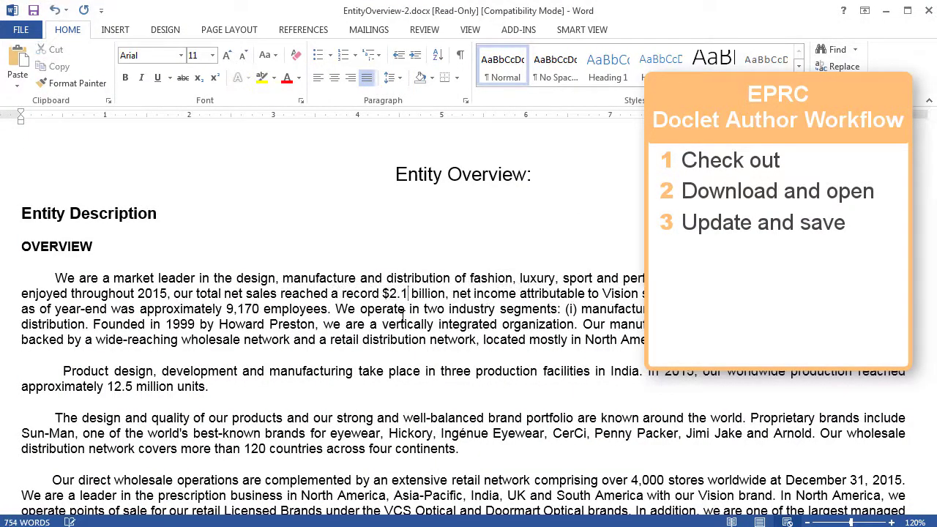
pyautogui.click(12, 31)
pyautogui.click(33, 177)
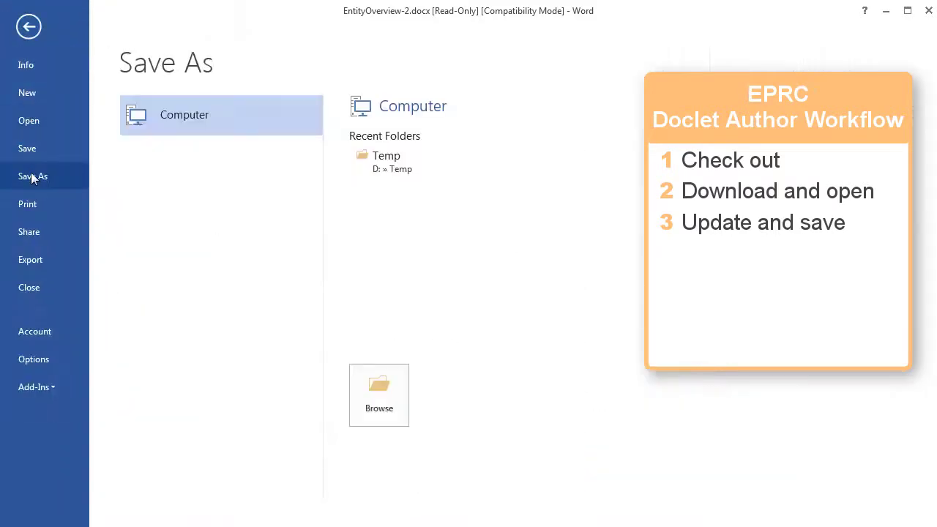
pyautogui.click(475, 172)
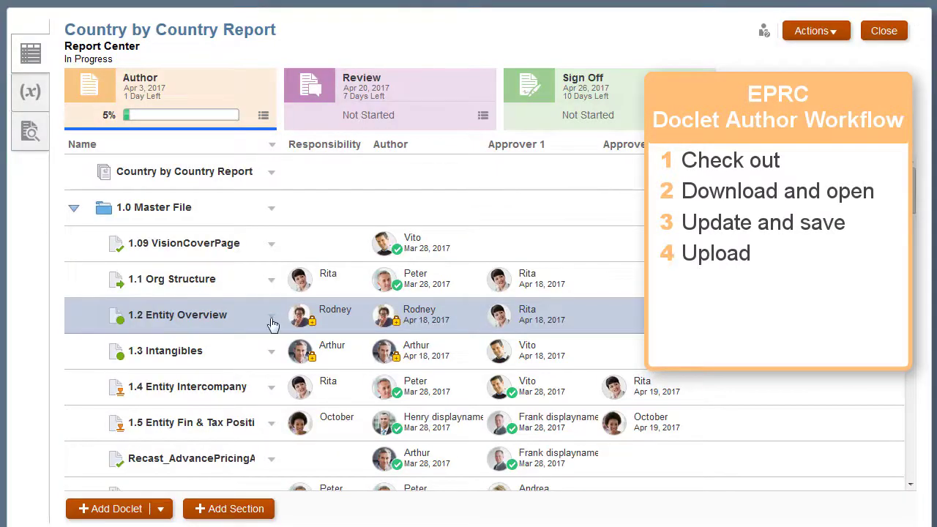
# Upload EntityOverview.docx as the new version of the 1.2 Entity Overview doclet.
pyautogui.click(273, 325)
pyautogui.moveTo(324, 431)
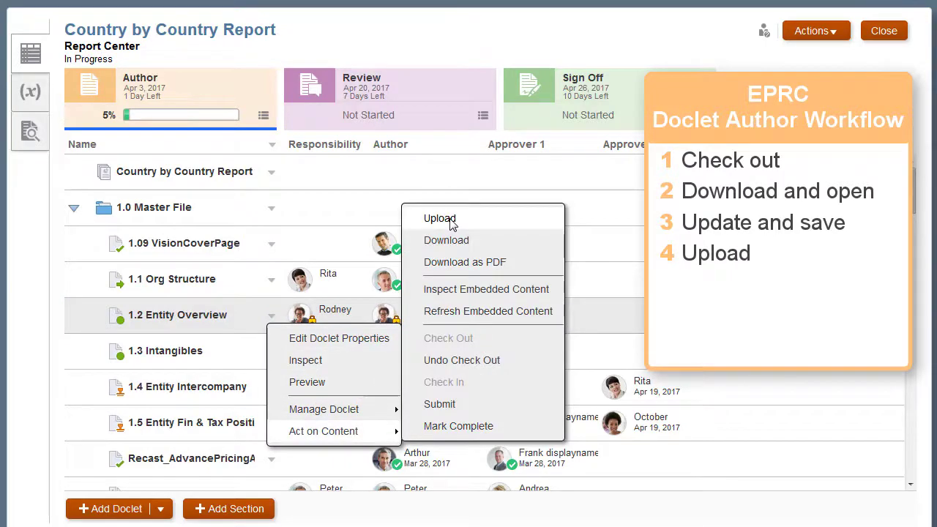
pyautogui.click(440, 218)
pyautogui.click(350, 270)
pyautogui.click(416, 159)
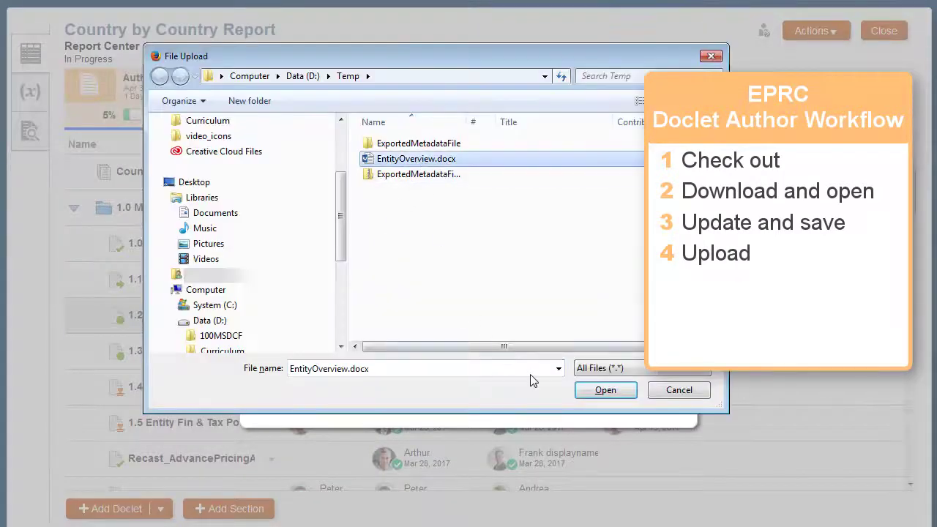
pyautogui.click(604, 389)
pyautogui.click(609, 240)
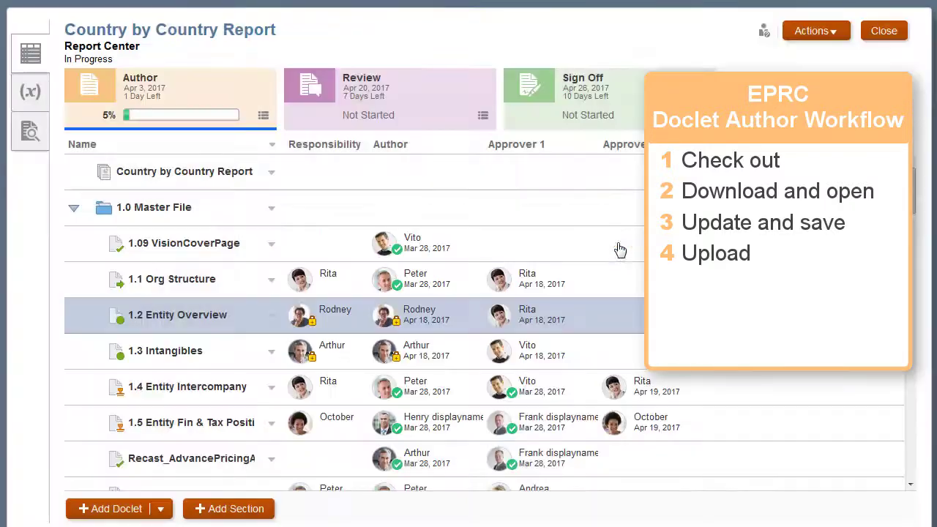
# Check the Entity Overview doclet back in and verify $2.1 billion in the report preview.
pyautogui.click(271, 321)
pyautogui.moveTo(323, 431)
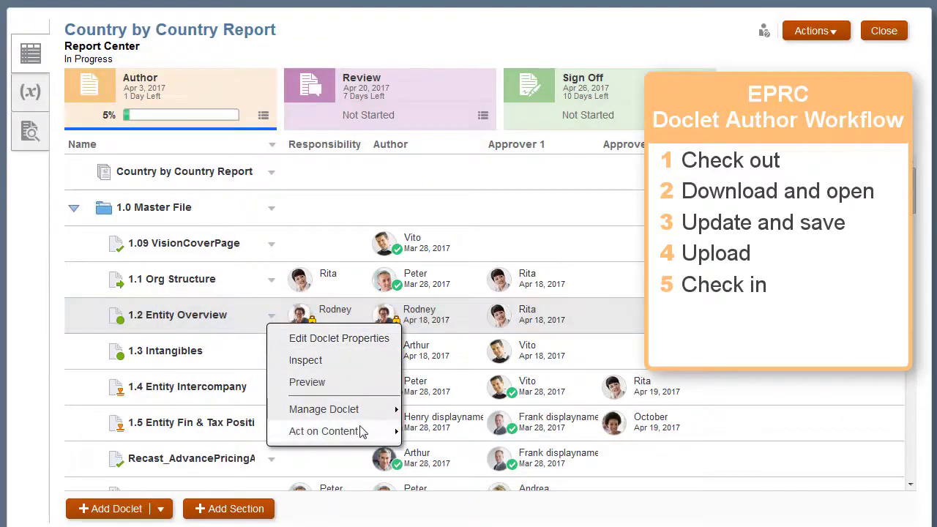
pyautogui.click(443, 382)
pyautogui.click(30, 131)
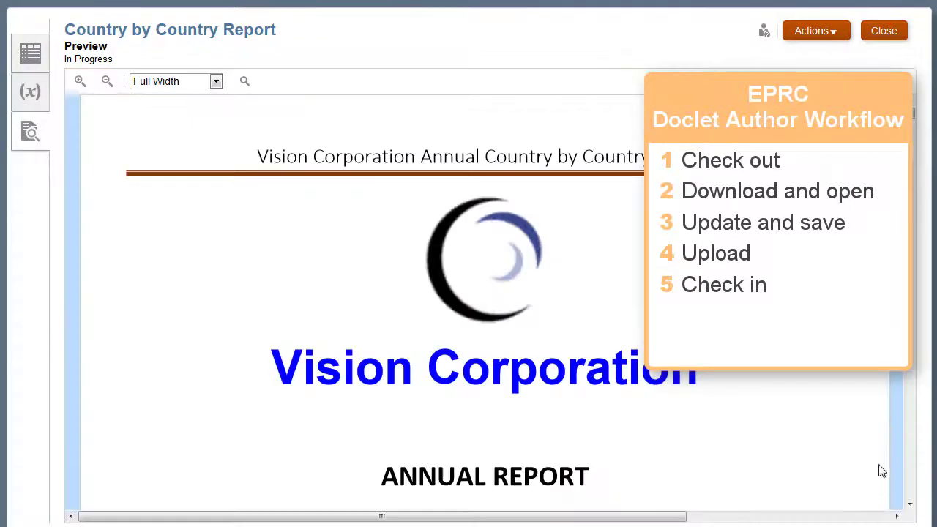
pyautogui.scroll(-2, 878, 471)
pyautogui.scroll(-5, 908, 508)
pyautogui.scroll(-5, 908, 509)
pyautogui.scroll(-5, 907, 509)
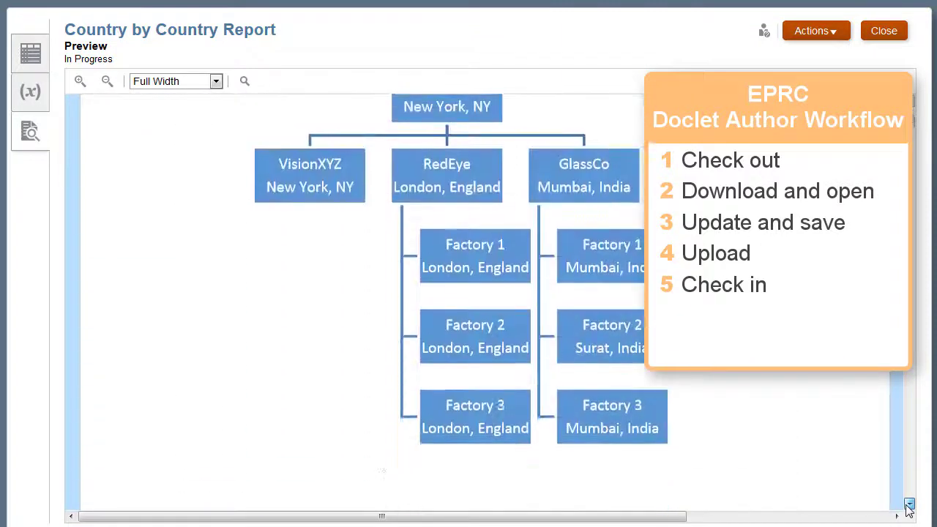
pyautogui.scroll(-5, 908, 509)
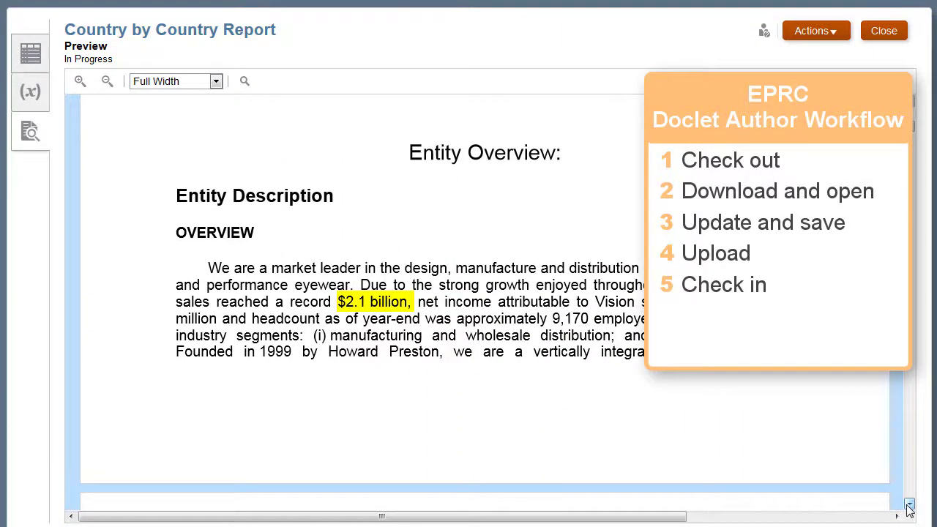
# Submit the 1.2 Entity Overview doclet to Rita, moving the package to Under Review.
pyautogui.click(31, 54)
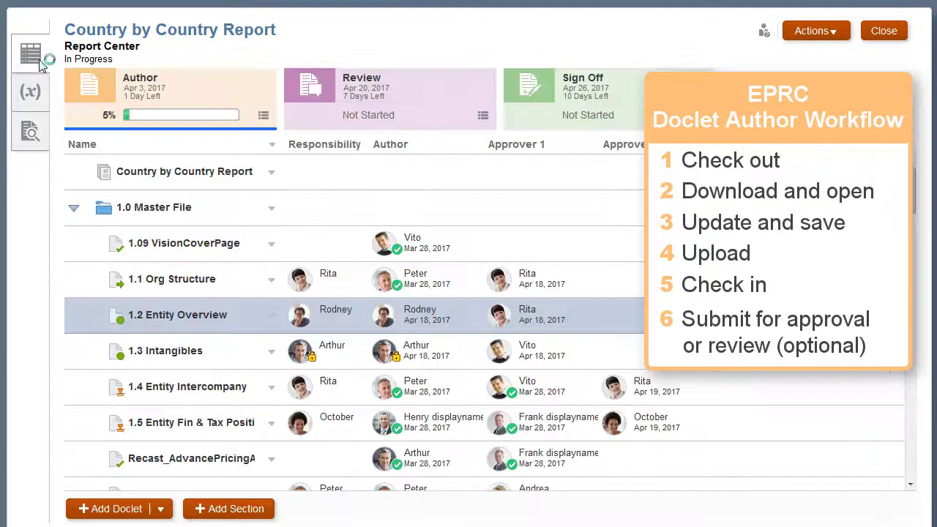
pyautogui.click(271, 315)
pyautogui.moveTo(323, 431)
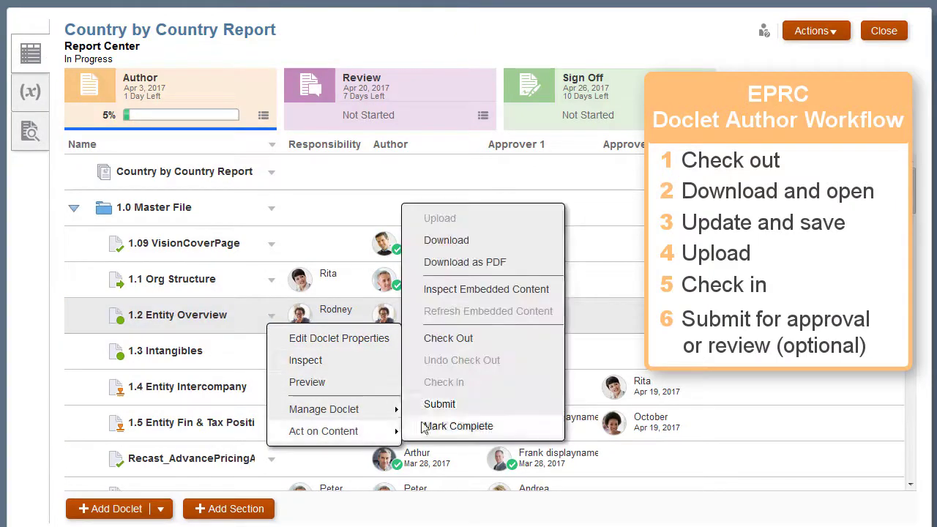
pyautogui.click(463, 414)
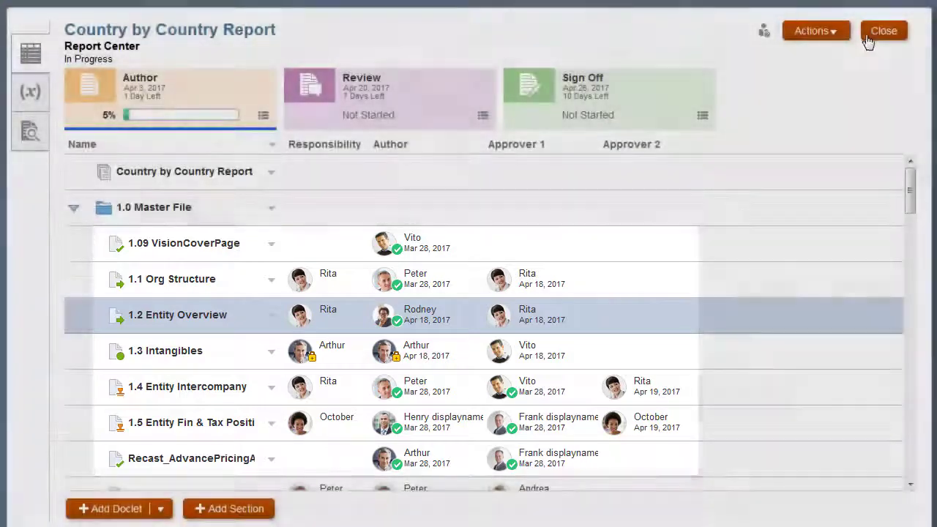
pyautogui.click(870, 34)
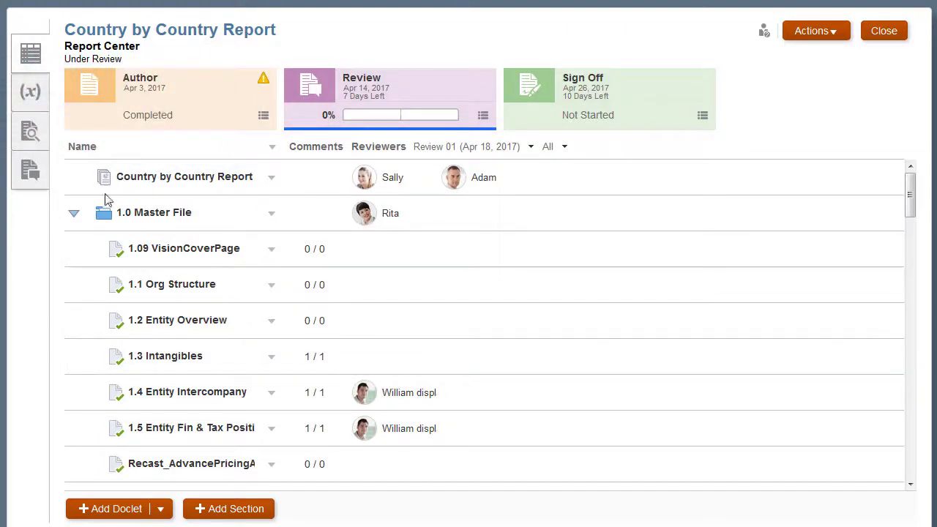
# Show All Comments on the Review 01 document and locate the TOSA comment.
pyautogui.click(35, 179)
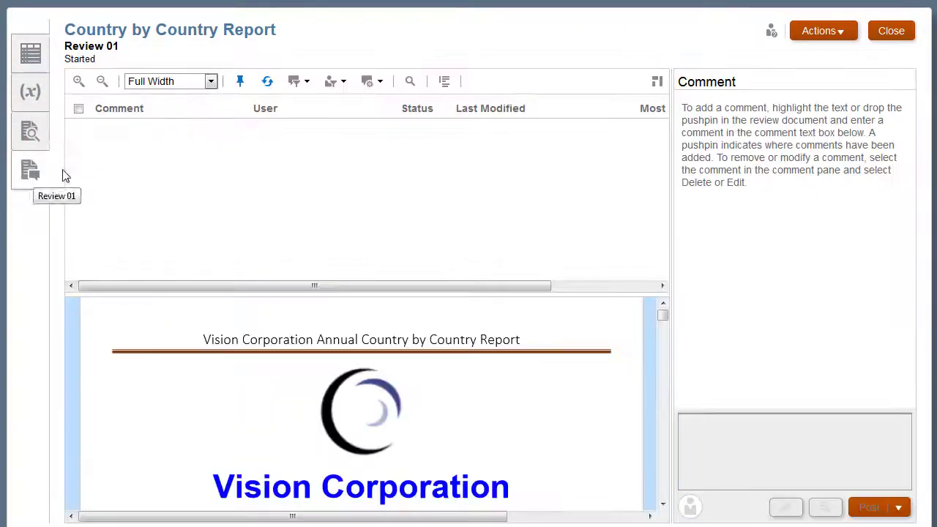
pyautogui.click(309, 82)
pyautogui.click(300, 110)
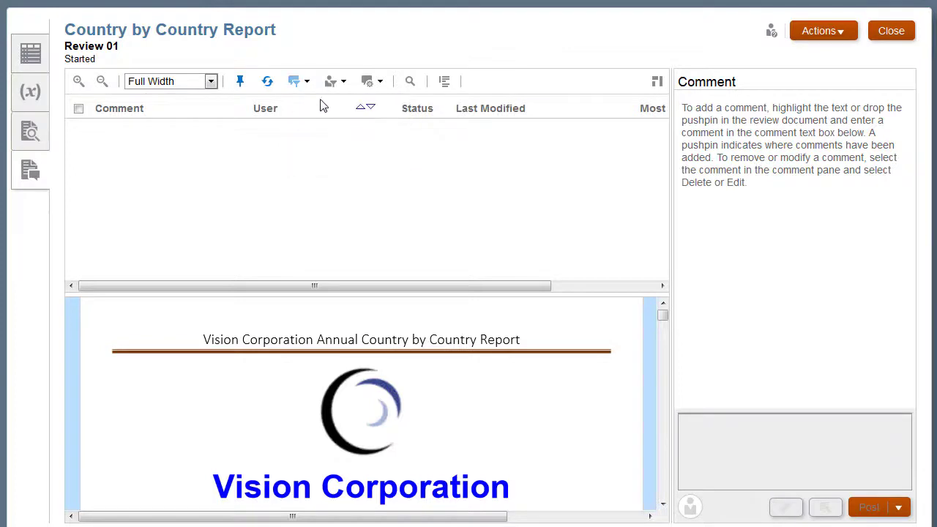
pyautogui.click(341, 85)
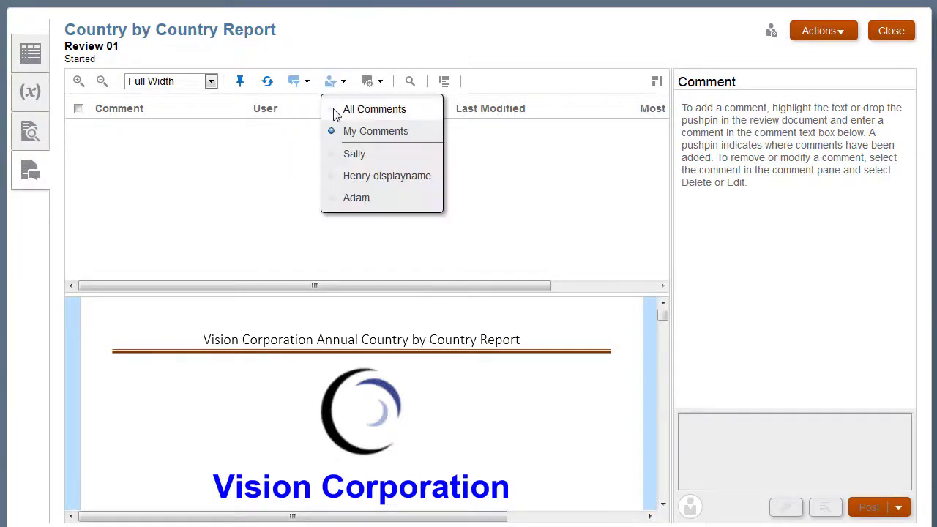
pyautogui.click(335, 111)
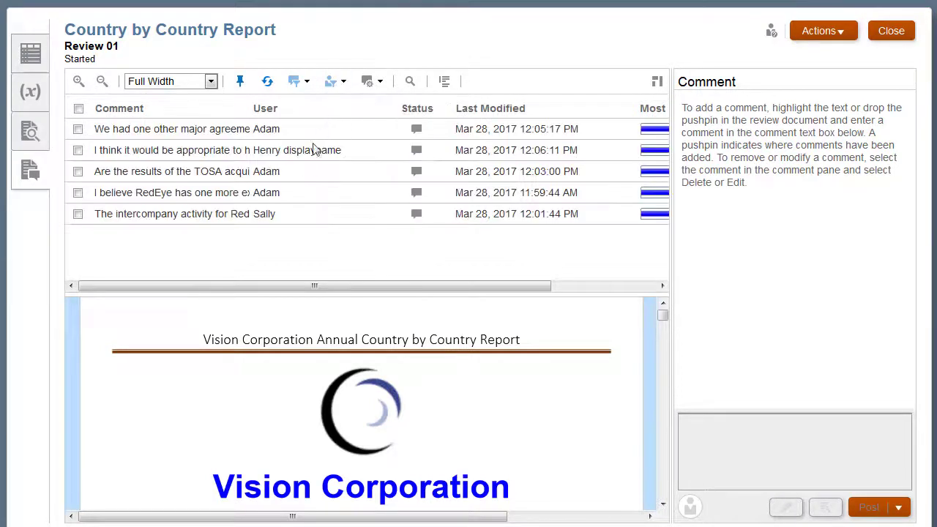
pyautogui.click(78, 172)
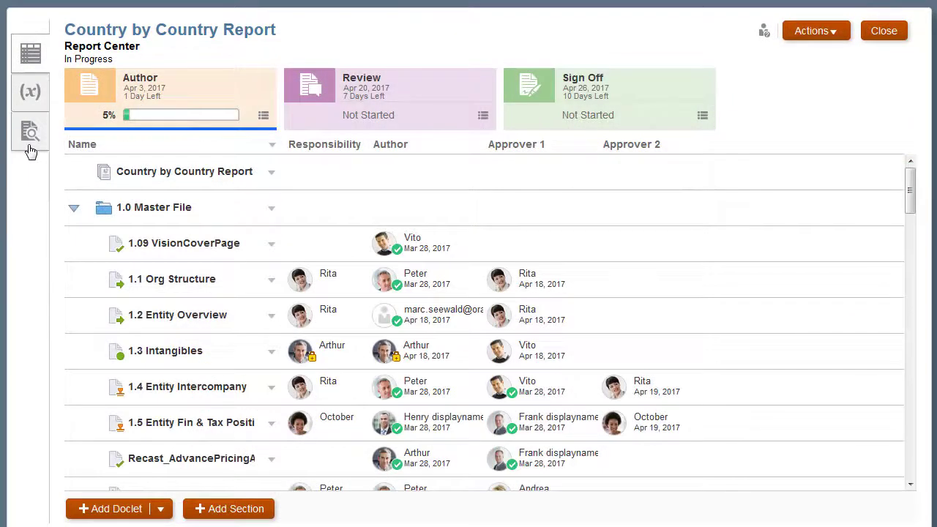
# Scroll the Country by Country Report preview to the FY15 Tax Reporting Cloud data table.
pyautogui.click(31, 150)
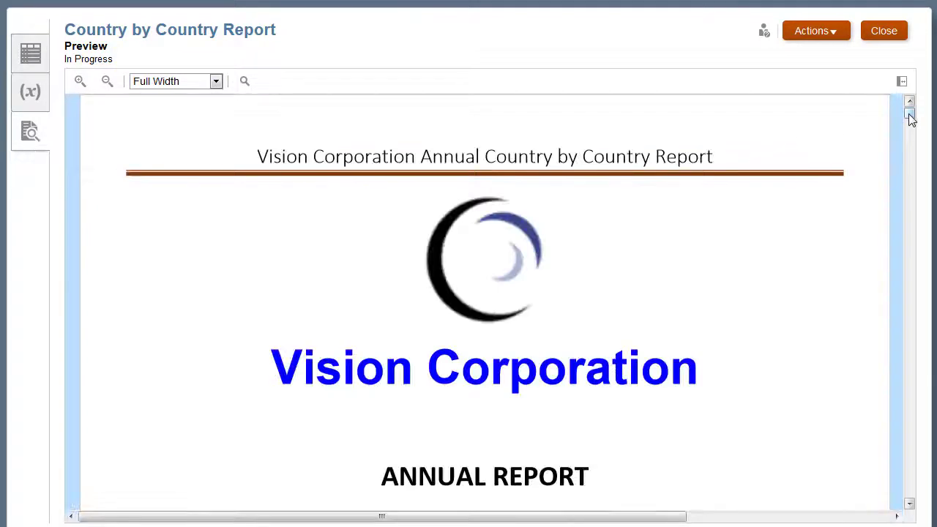
pyautogui.moveTo(910, 115); pyautogui.dragTo(908, 492)
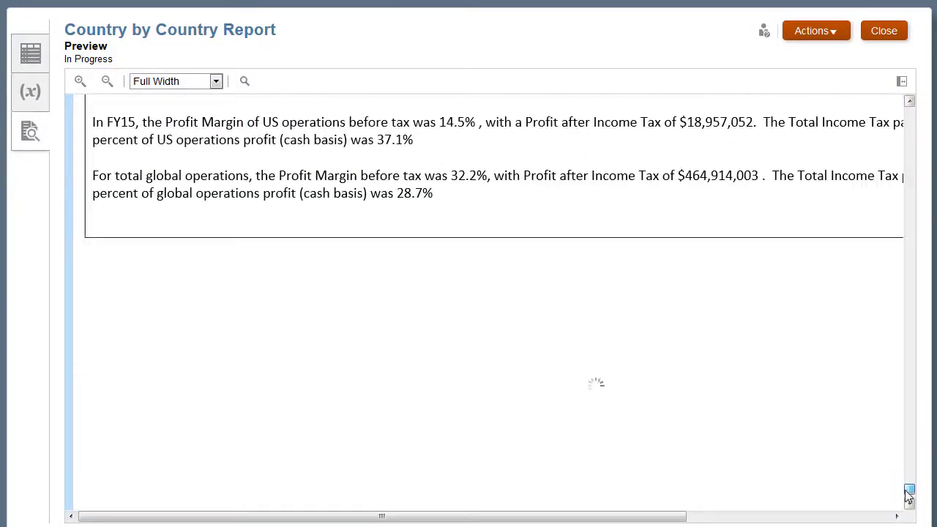
pyautogui.scroll(3, 901, 467)
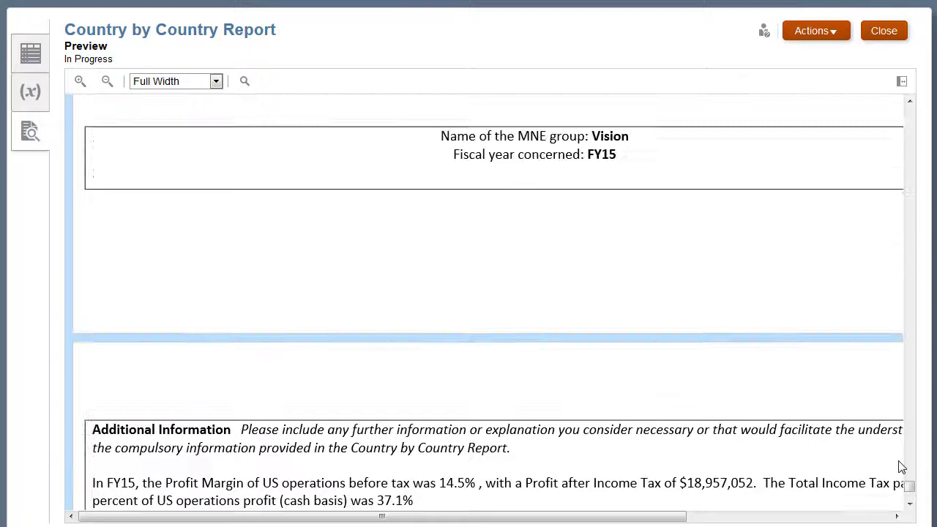
pyautogui.scroll(3, 901, 466)
pyautogui.scroll(2, 901, 467)
pyautogui.scroll(1, 902, 467)
pyautogui.scroll(1, 902, 466)
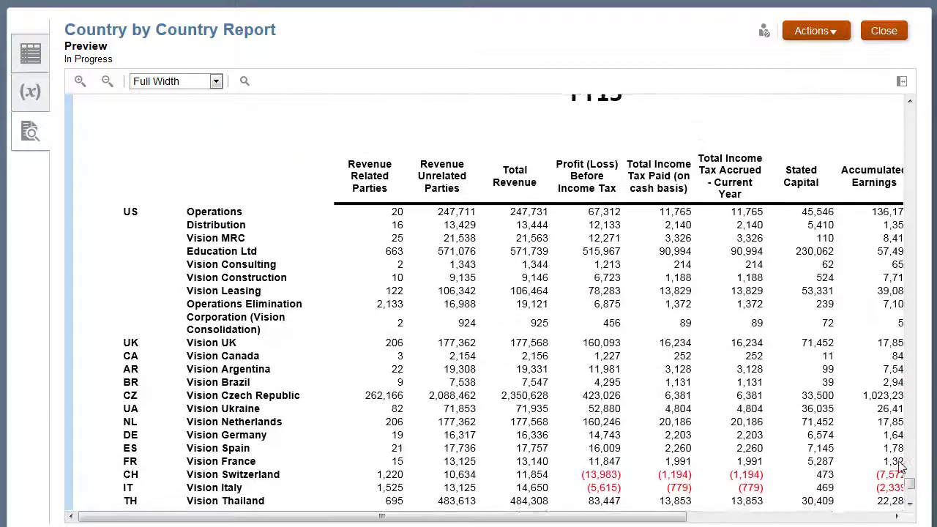
pyautogui.scroll(1, 902, 467)
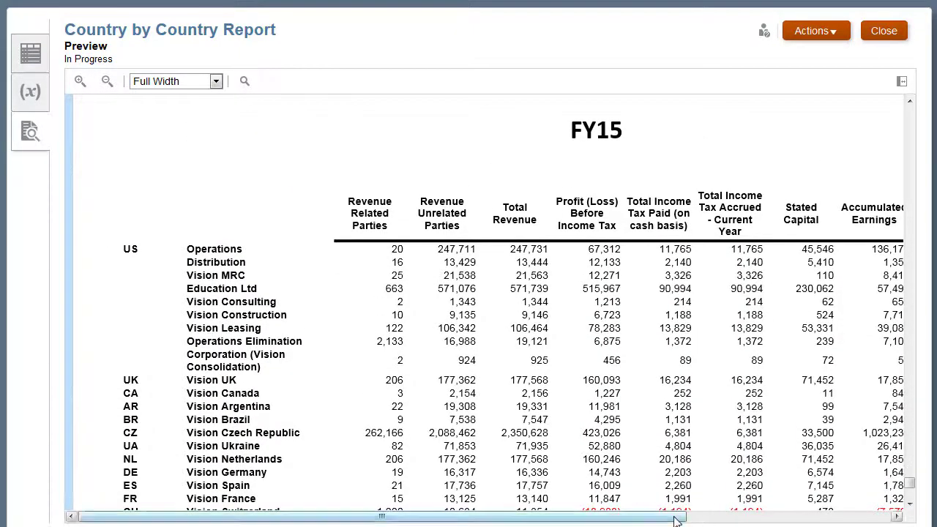
pyautogui.moveTo(676, 517); pyautogui.dragTo(680, 521)
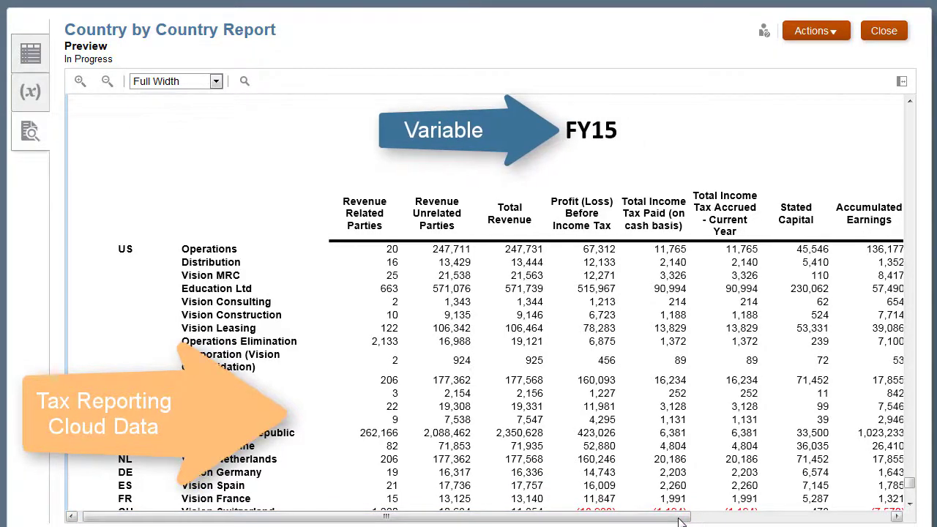
# Edit the CurrentYear report variable's value from FY15 to FY16, then reload the report preview.
pyautogui.click(30, 107)
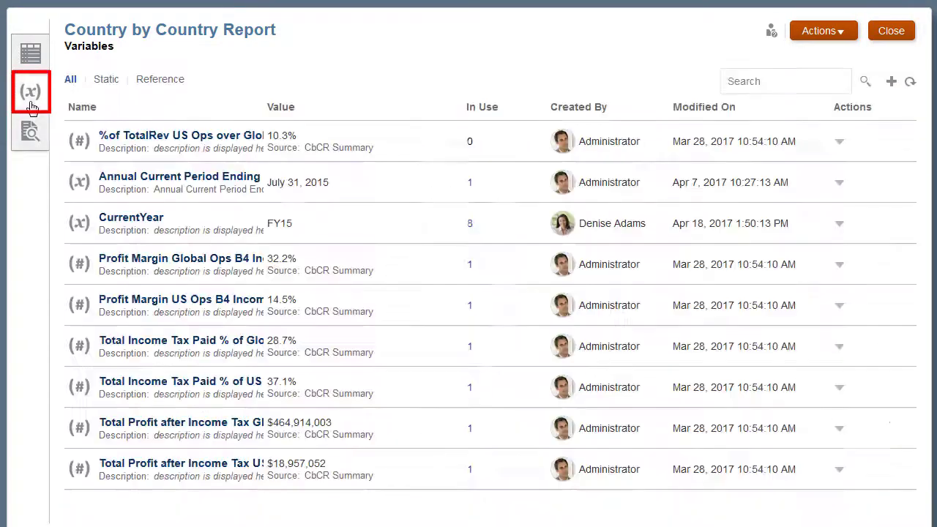
pyautogui.click(838, 226)
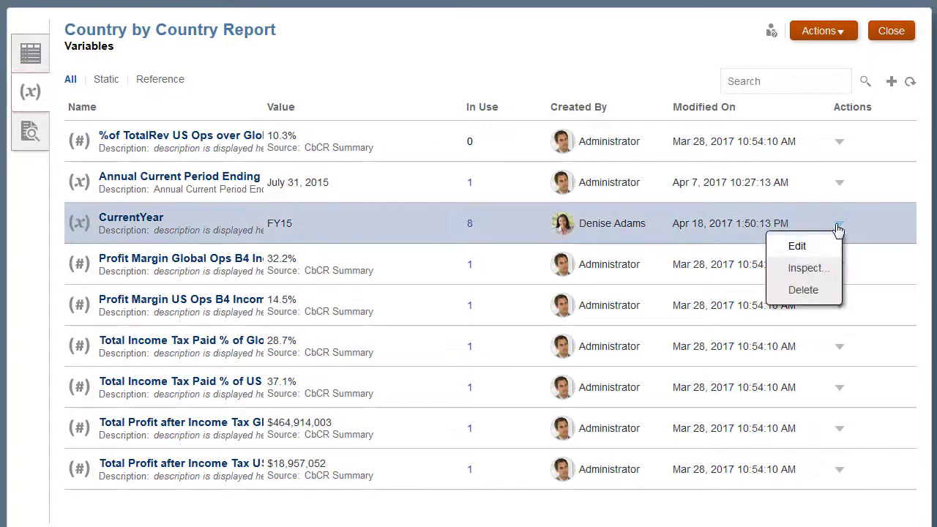
pyautogui.click(797, 247)
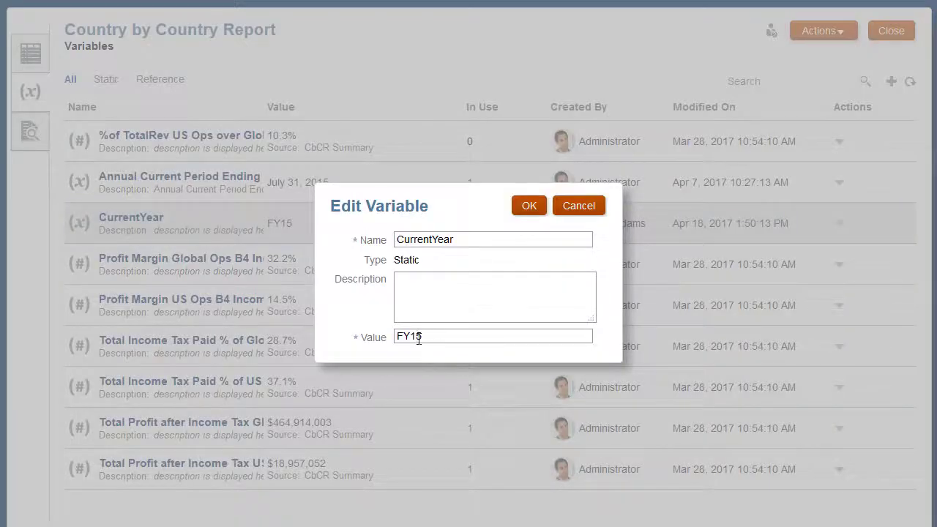
pyautogui.press('BackSpace')
pyautogui.write('6')
pyautogui.click(527, 207)
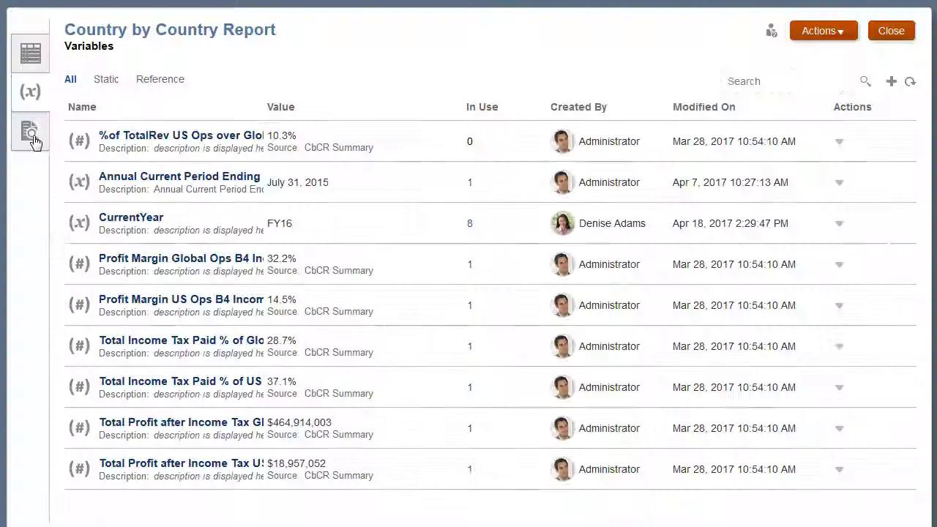
pyautogui.moveTo(909, 113); pyautogui.dragTo(905, 491)
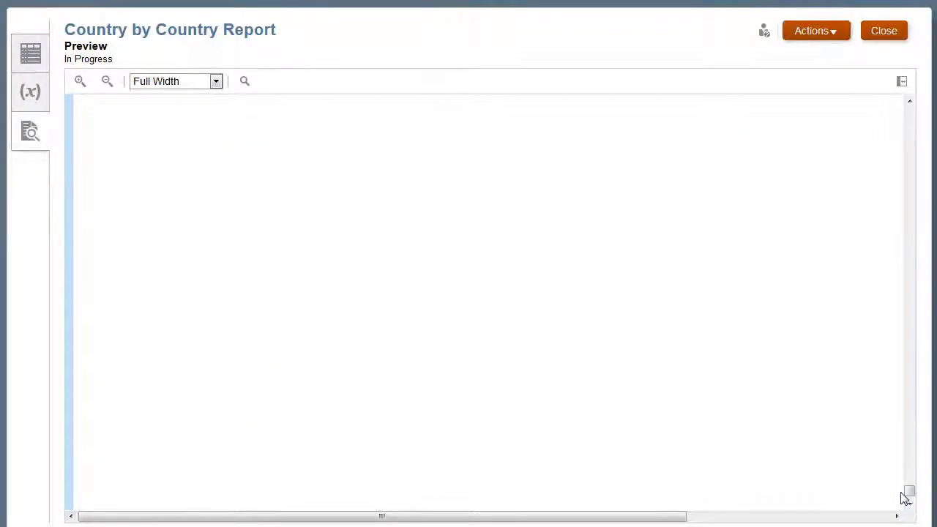